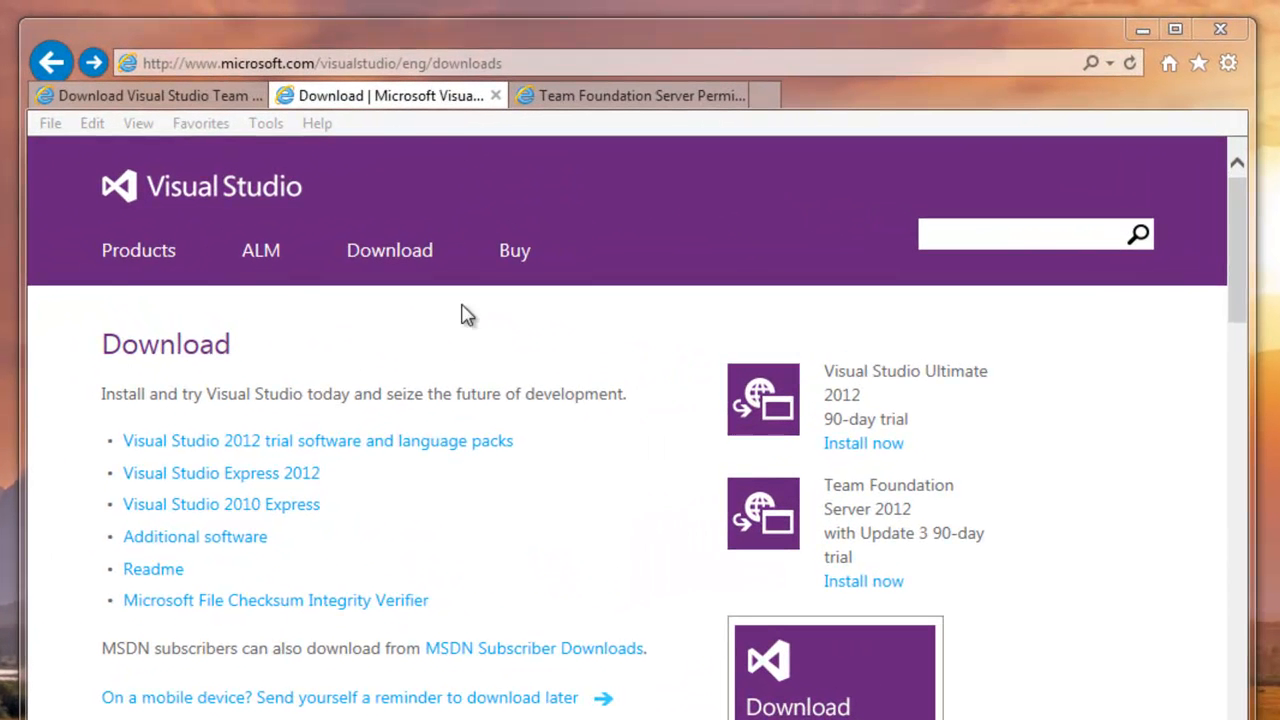
- Find the Team Foundation Server Express 2012 with Update 3 installation options among the Visual Studio Express 2012 downloads and view its Download Center page
{"action": "left_click", "coordinate": [408, 102]}
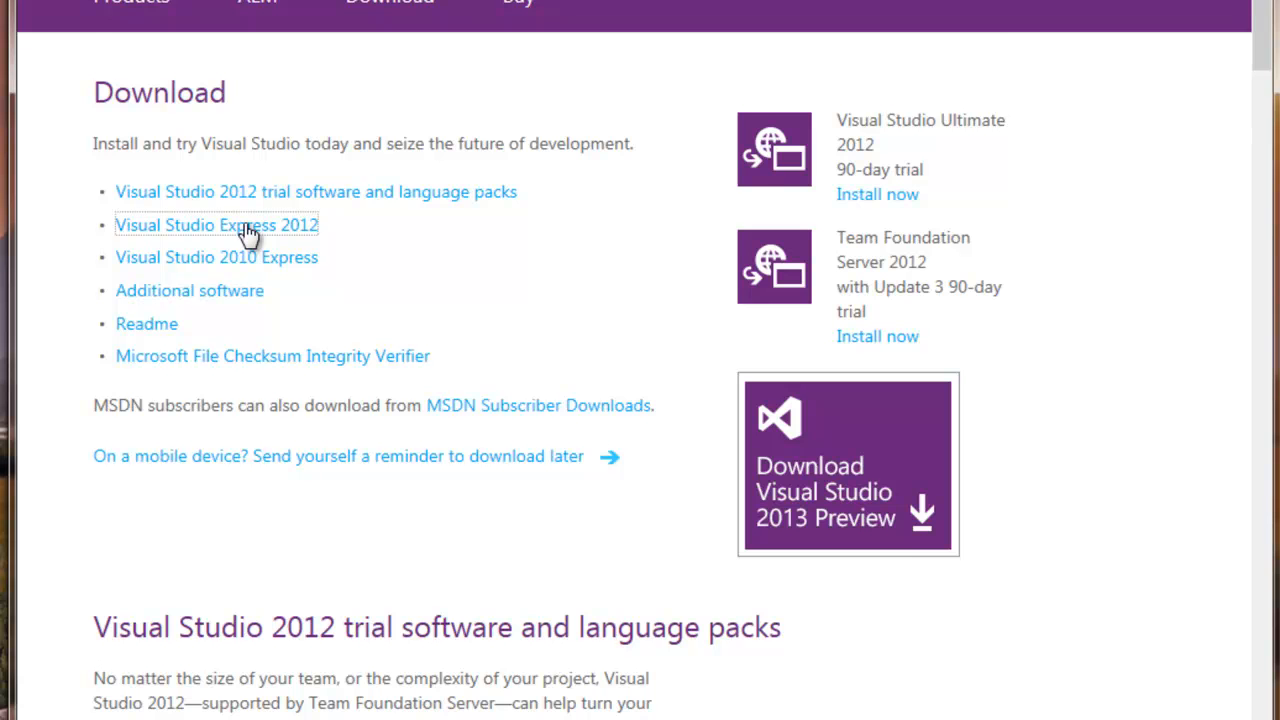
{"action": "left_click", "coordinate": [248, 232]}
{"action": "scroll", "coordinate": [248, 232], "scroll_direction": "down", "scroll_amount": 1}
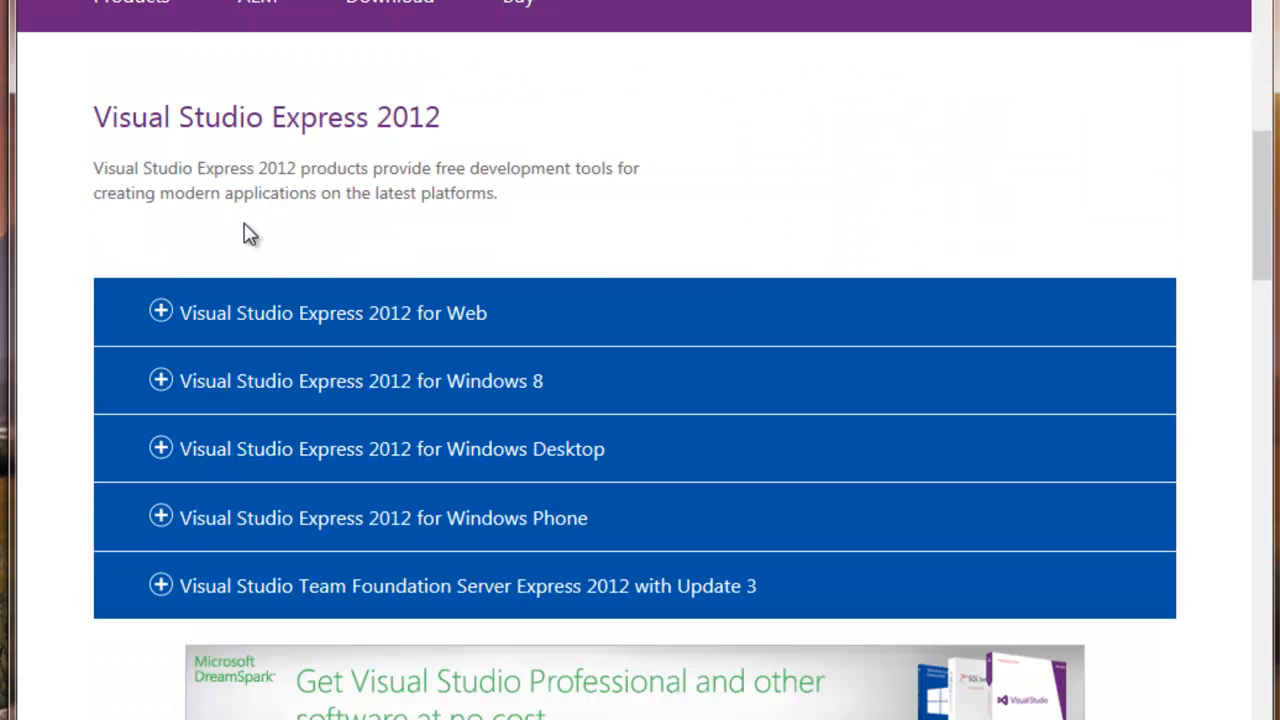
{"action": "left_click", "coordinate": [157, 596]}
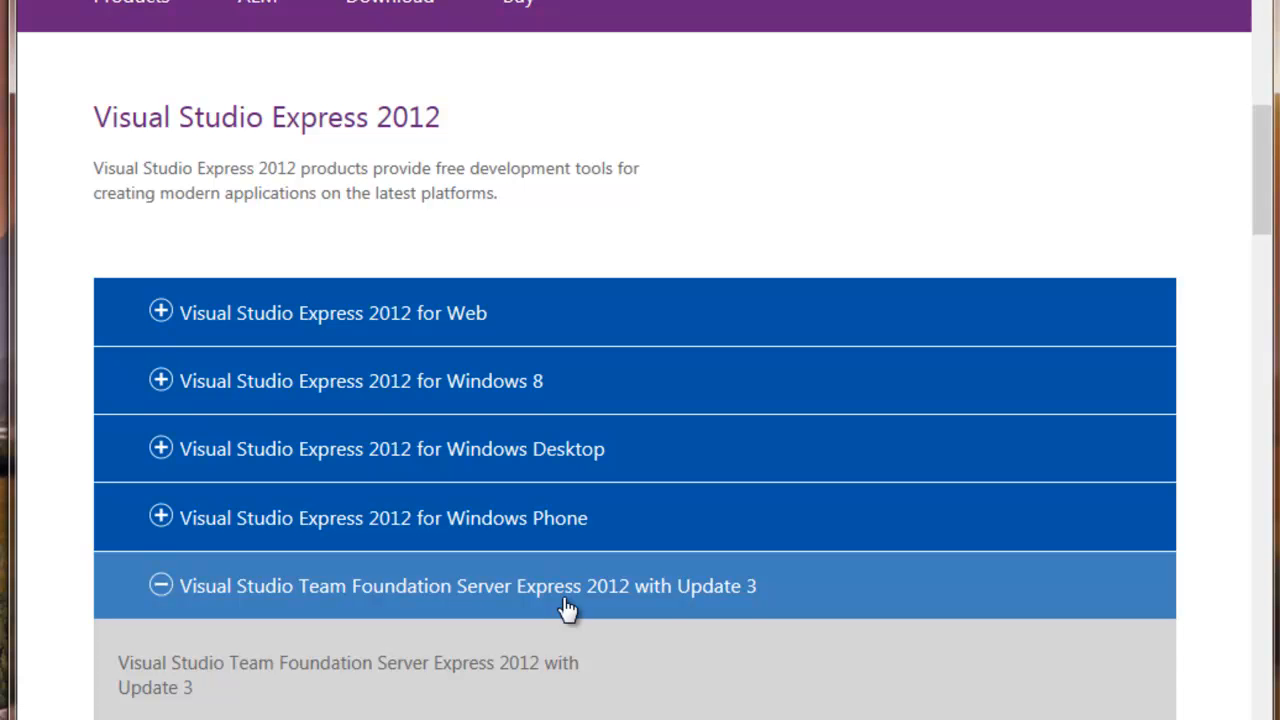
{"action": "scroll", "coordinate": [566, 610], "scroll_direction": "down", "scroll_amount": 8}
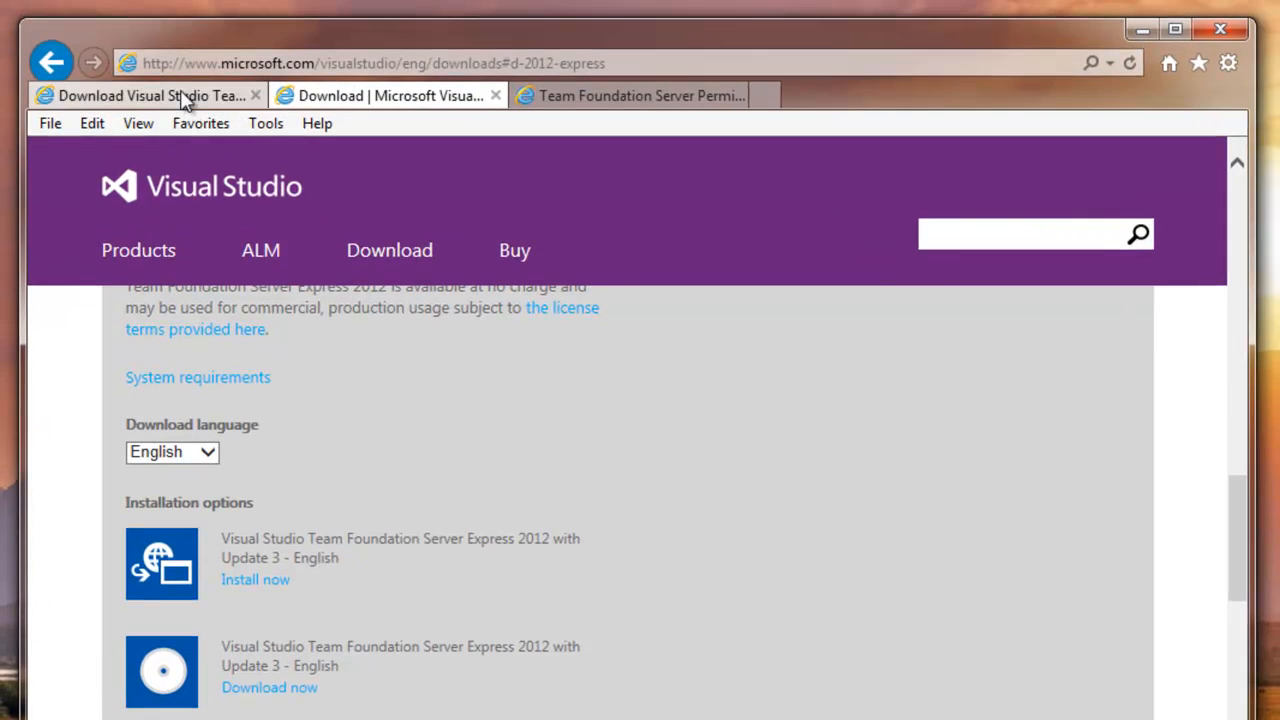
{"action": "left_click", "coordinate": [181, 97]}
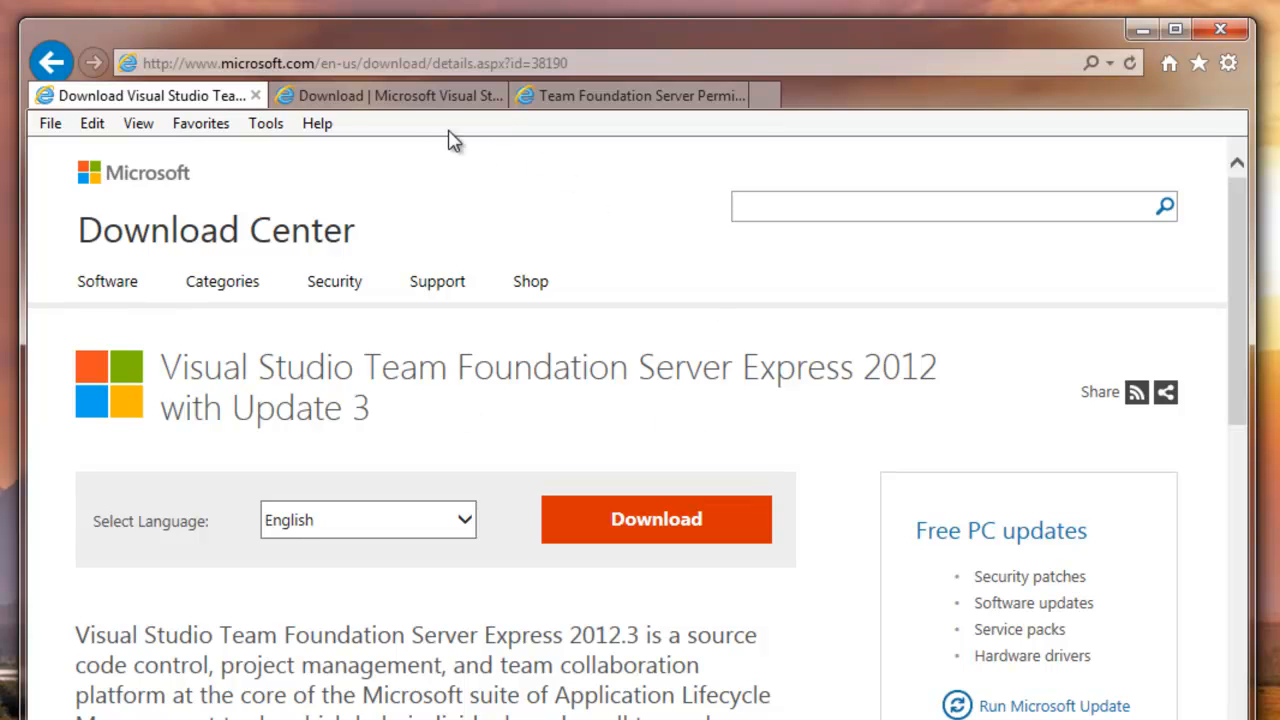
{"action": "left_click", "coordinate": [400, 96]}
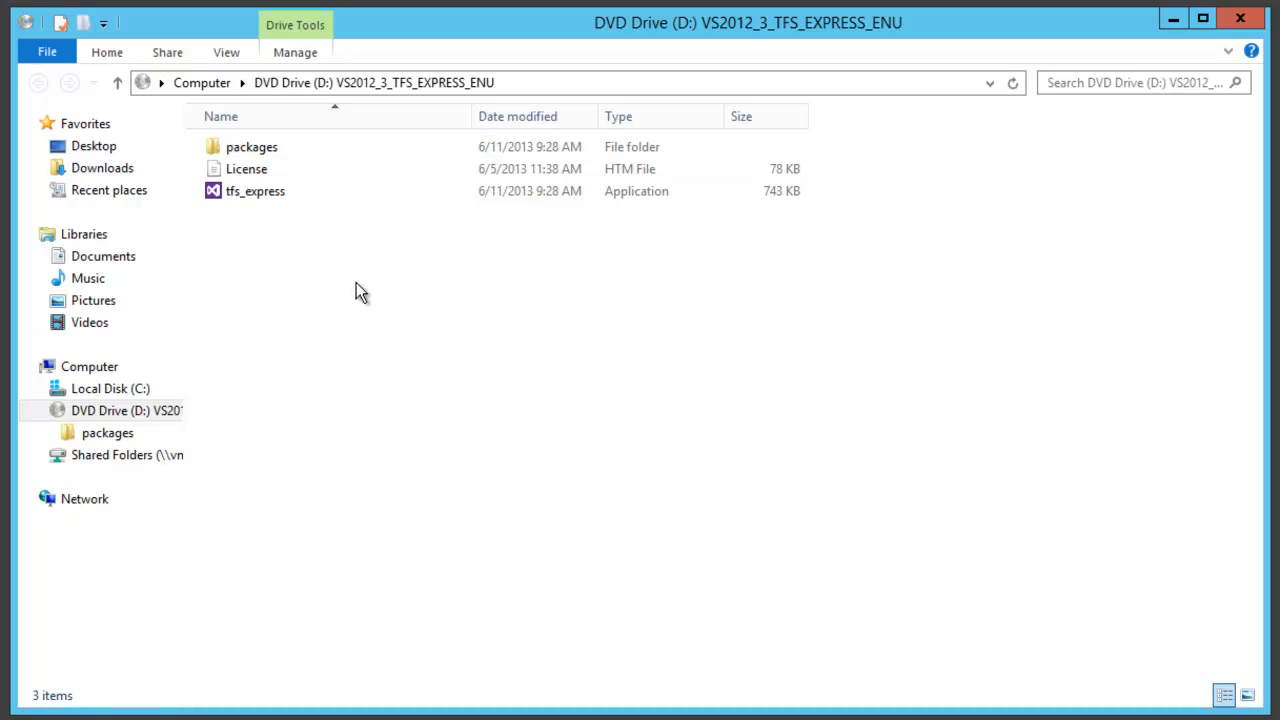
- Run the tfs_express setup from the DVD drive, accept the license terms and install to the default folder
{"action": "double_click", "coordinate": [253, 194]}
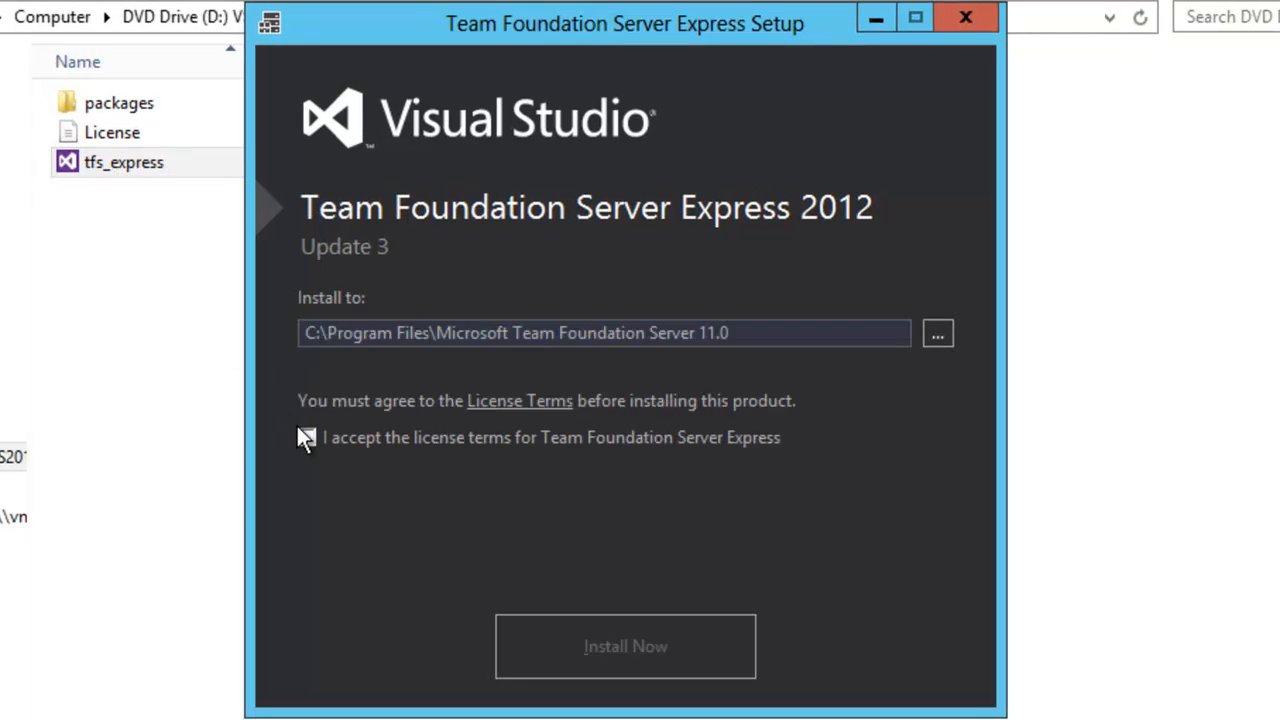
{"action": "left_click", "coordinate": [306, 438]}
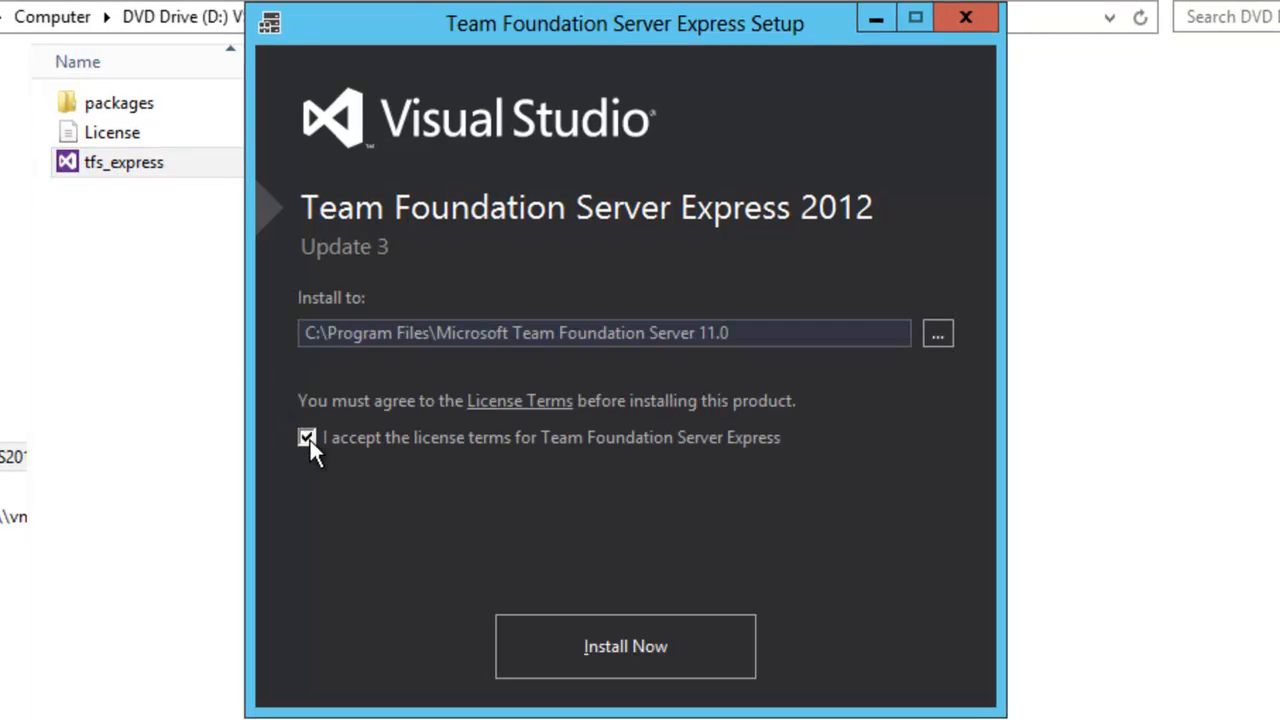
{"action": "left_click", "coordinate": [621, 645]}
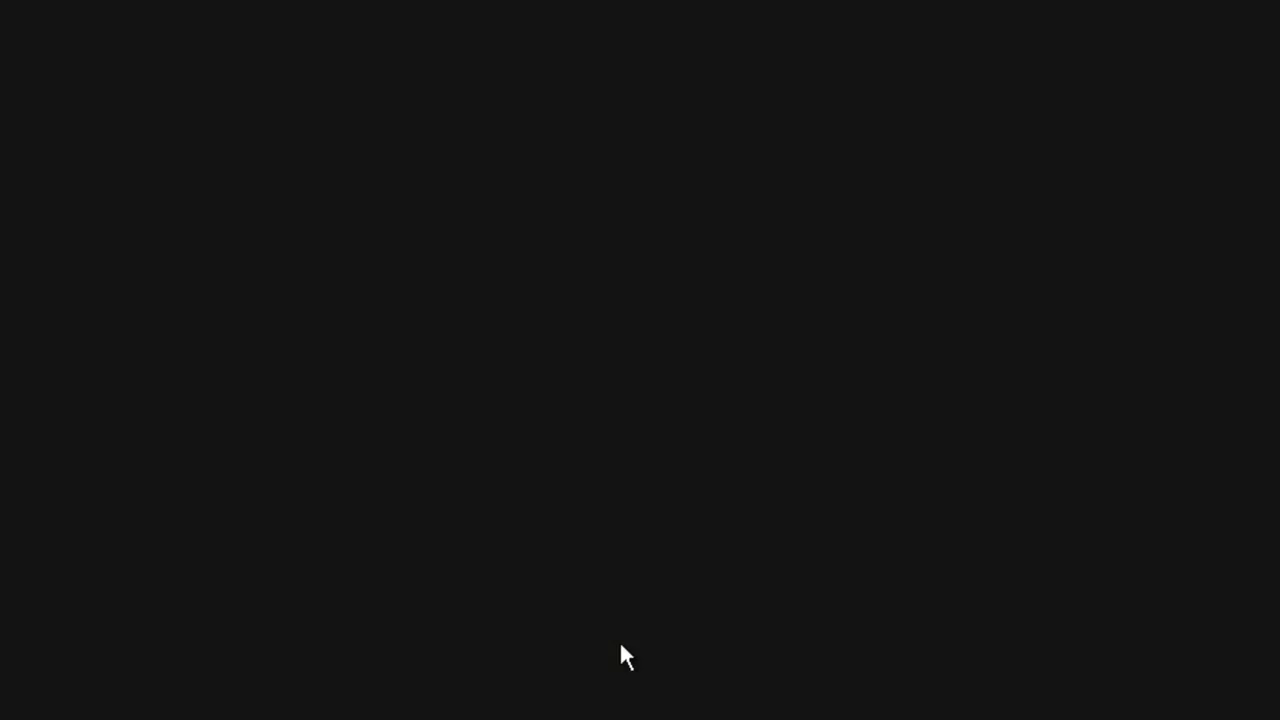
{"action": "left_click", "coordinate": [742, 450]}
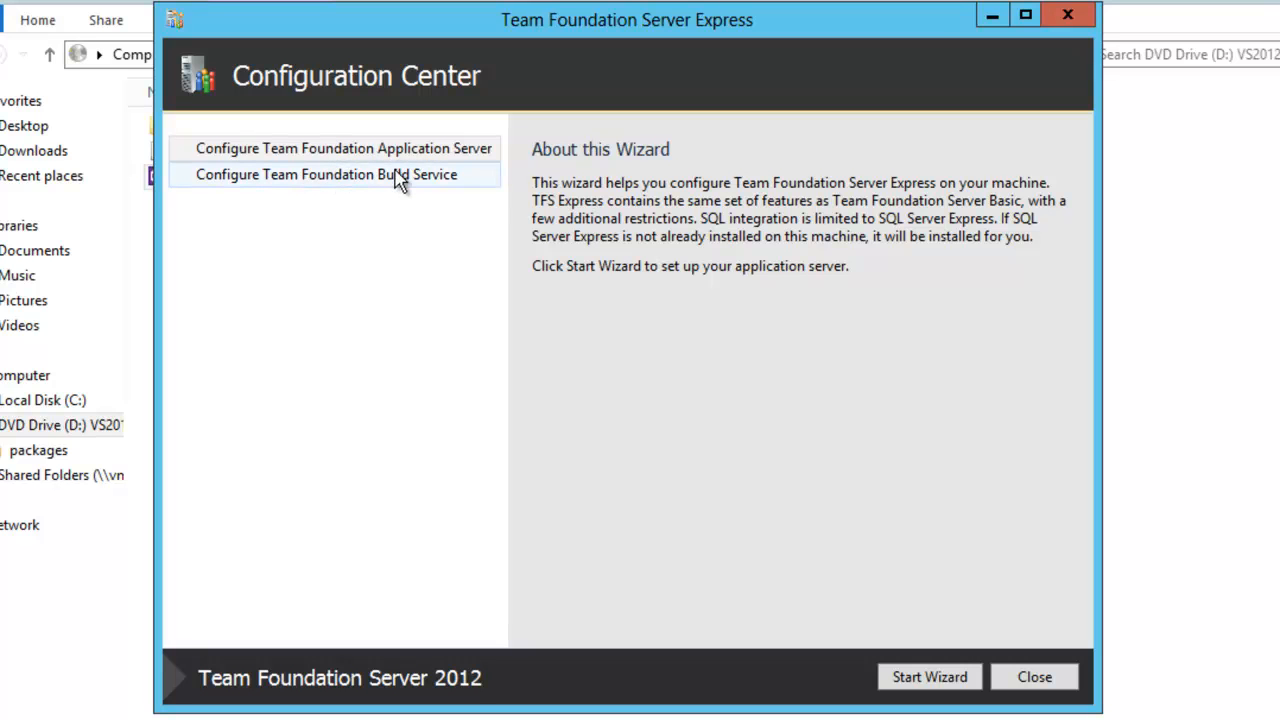
- Start the application server configuration wizard, opting out of sending setup information and keeping the NT AUTHORITY\NETWORK SERVICE account on port 8080
{"action": "left_click", "coordinate": [940, 678]}
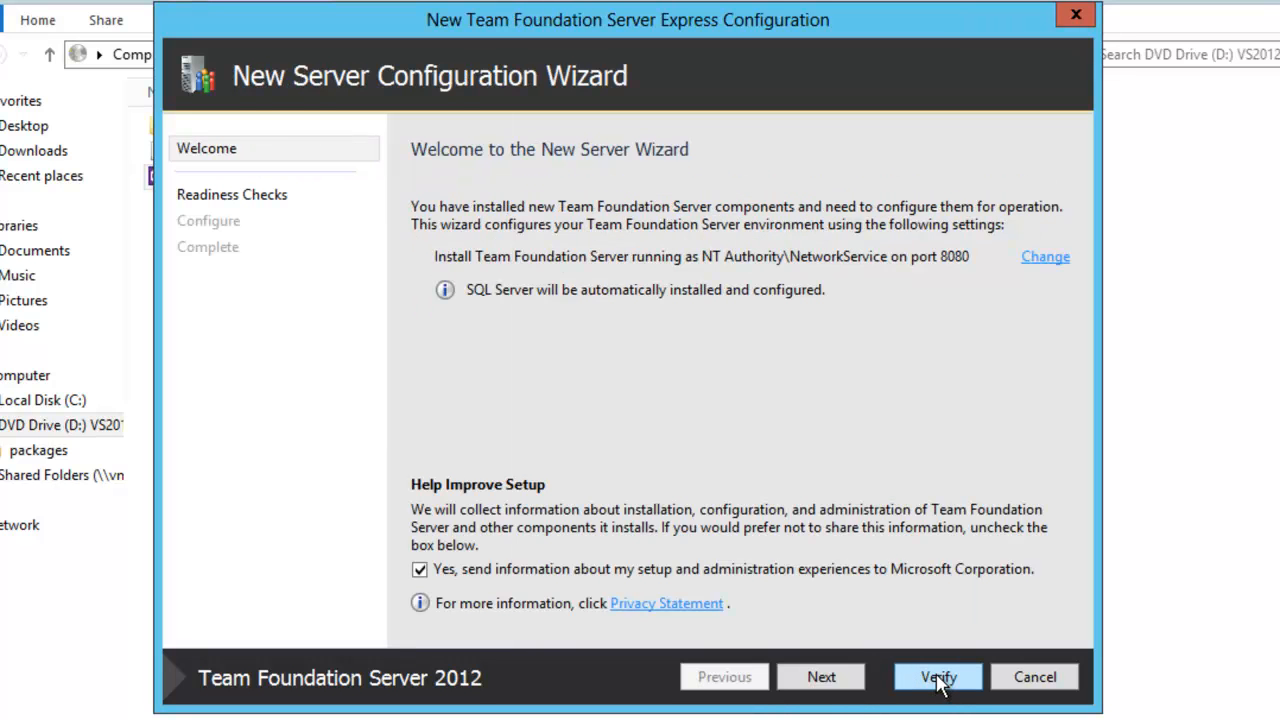
{"action": "left_click", "coordinate": [419, 572]}
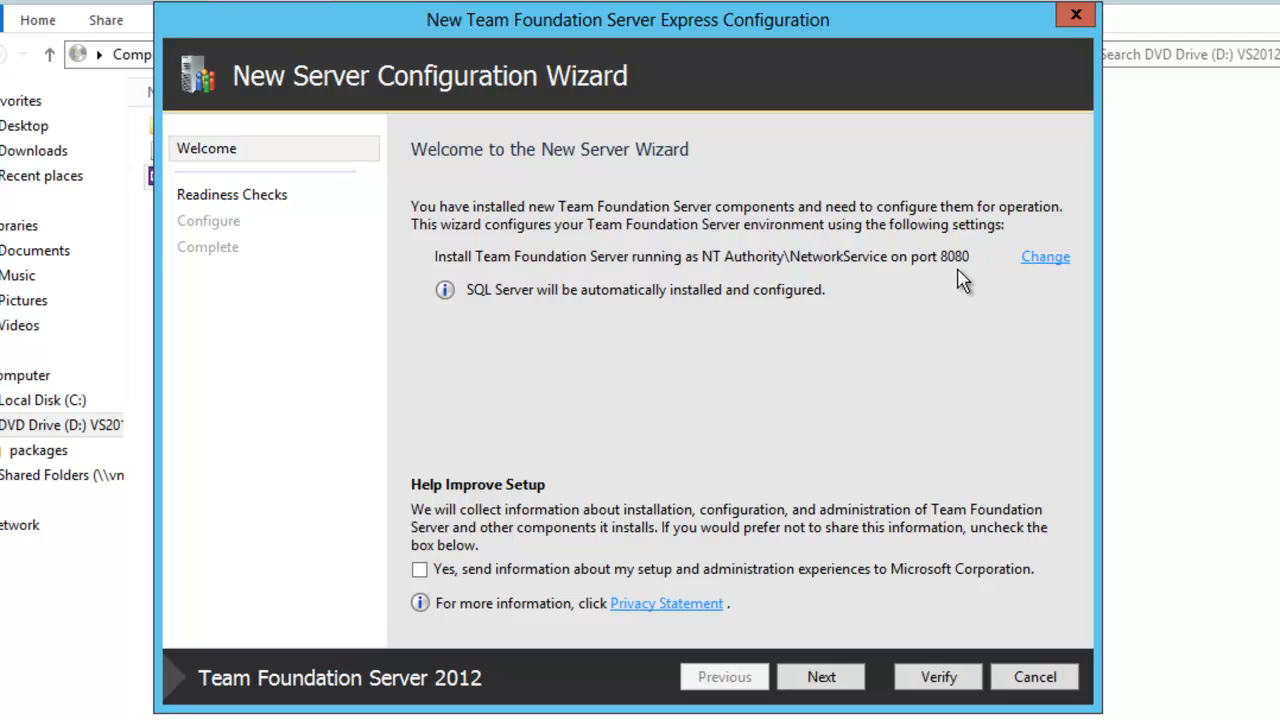
{"action": "left_click", "coordinate": [1043, 260]}
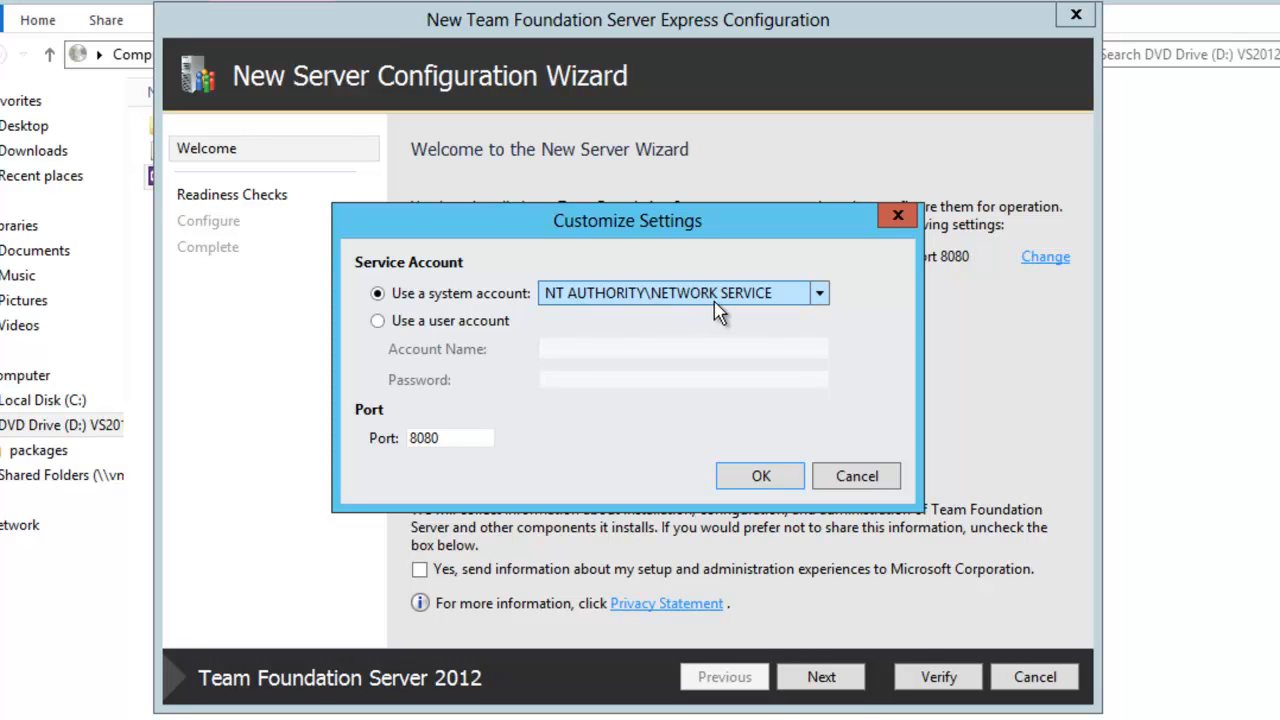
{"action": "left_click", "coordinate": [759, 477]}
{"action": "left_click", "coordinate": [848, 675]}
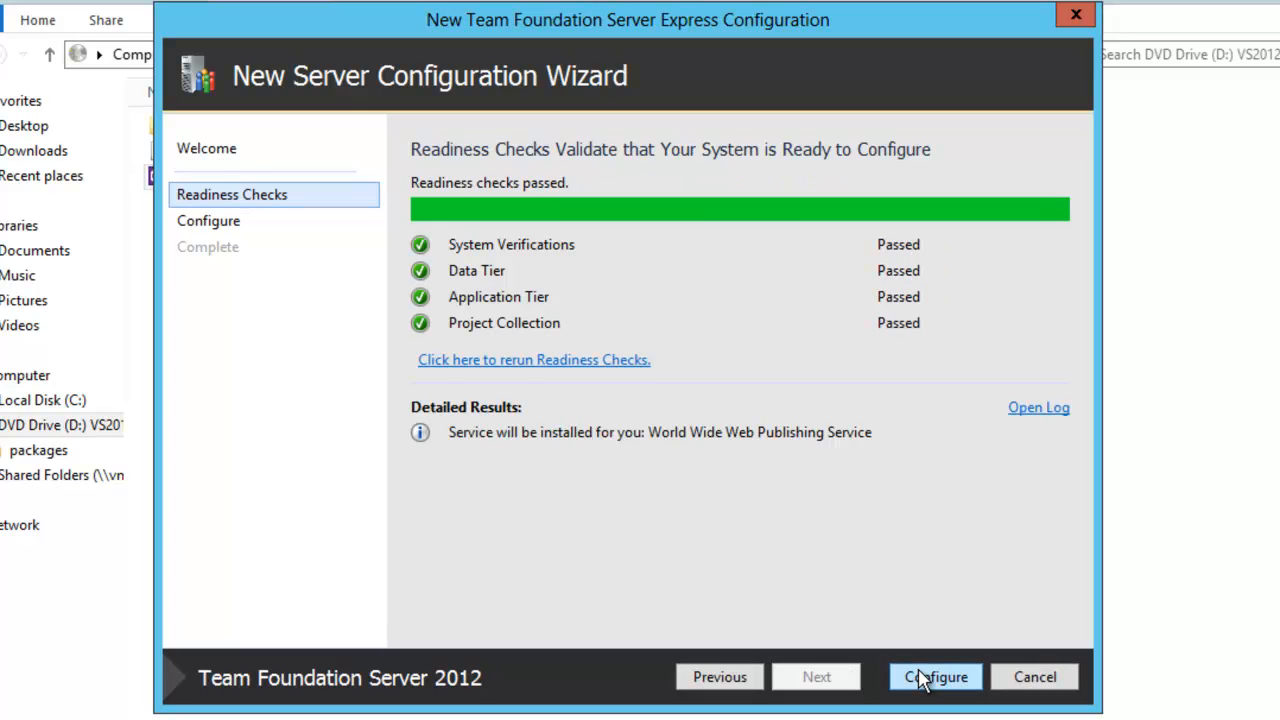
{"action": "left_click", "coordinate": [913, 675]}
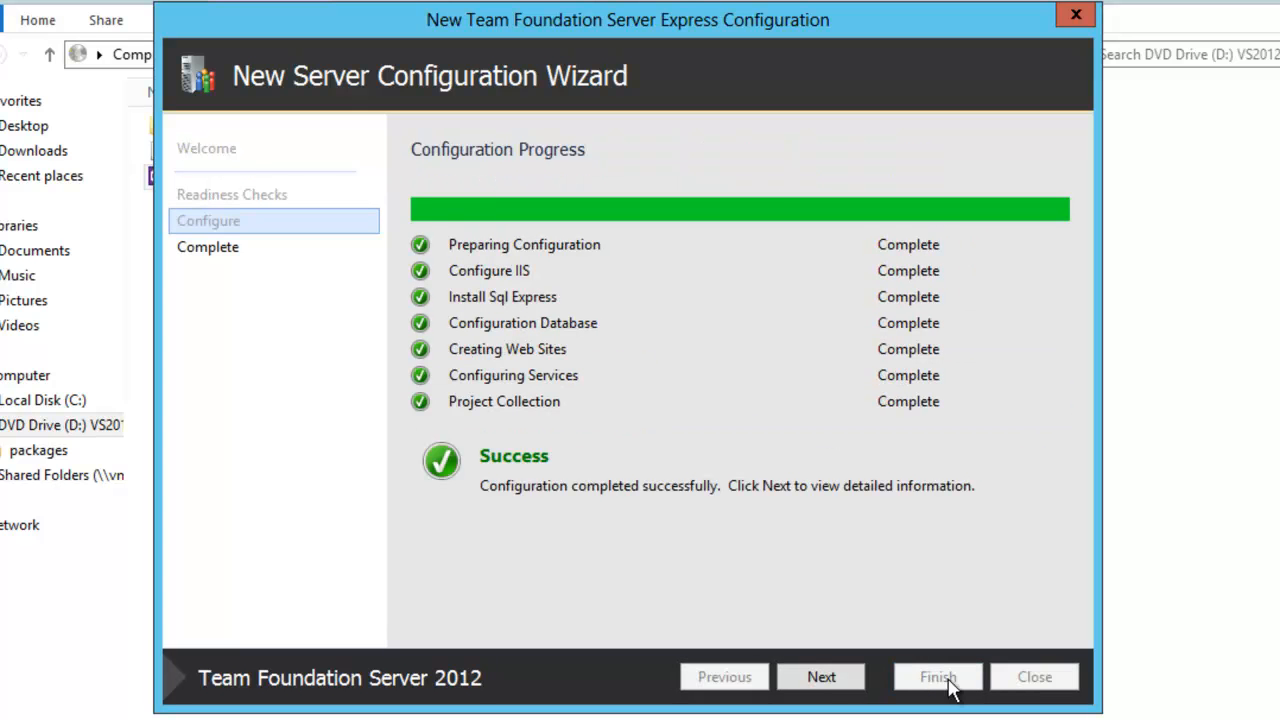
{"action": "left_click", "coordinate": [836, 682]}
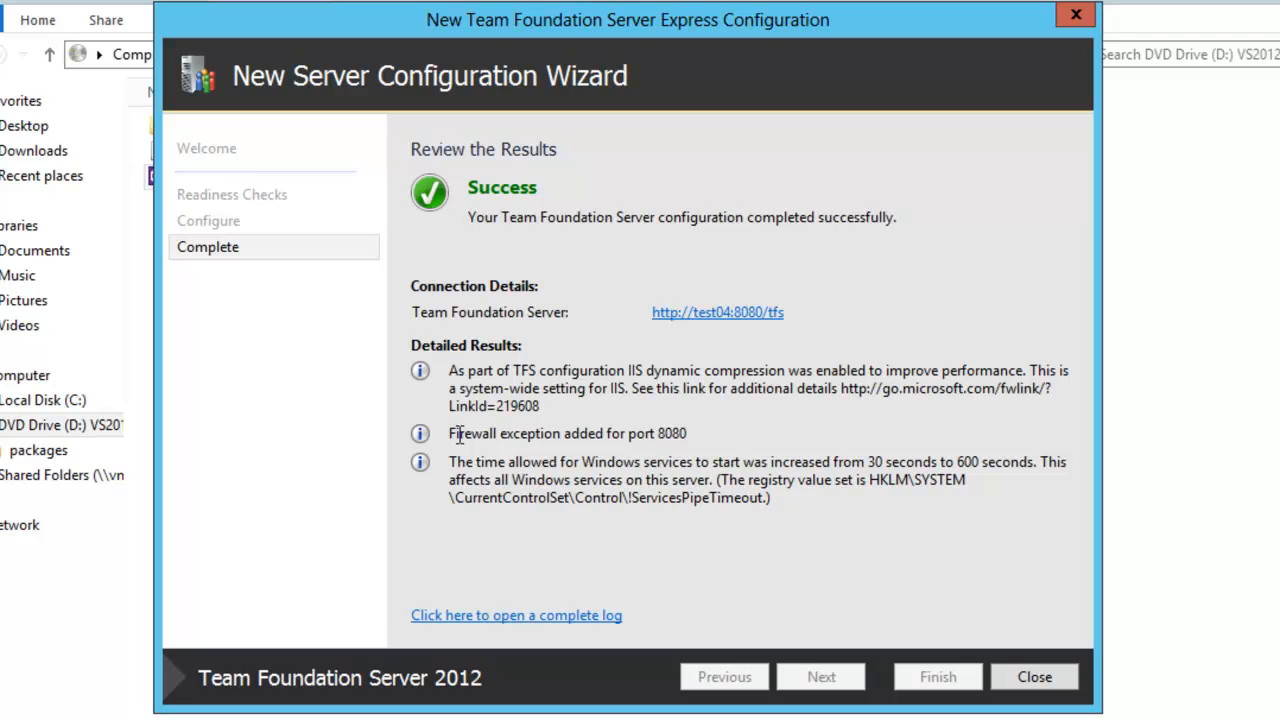
{"action": "left_click", "coordinate": [740, 318]}
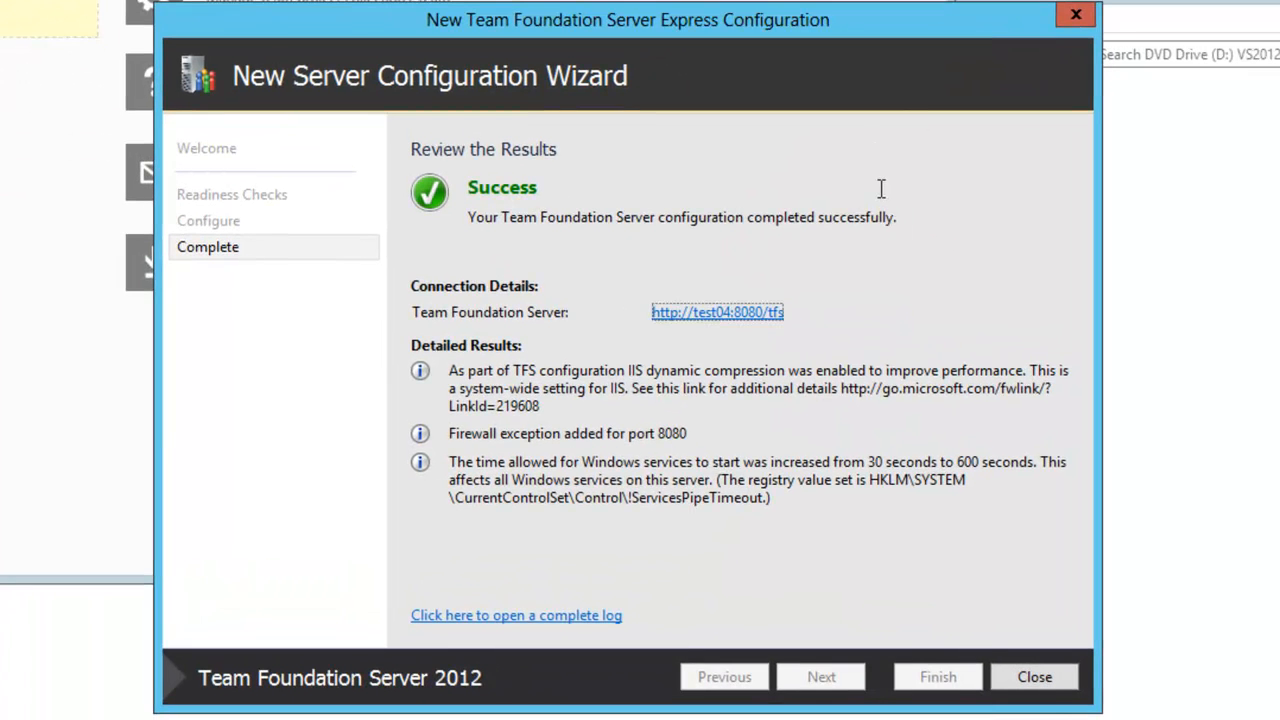
{"action": "left_click", "coordinate": [1035, 678]}
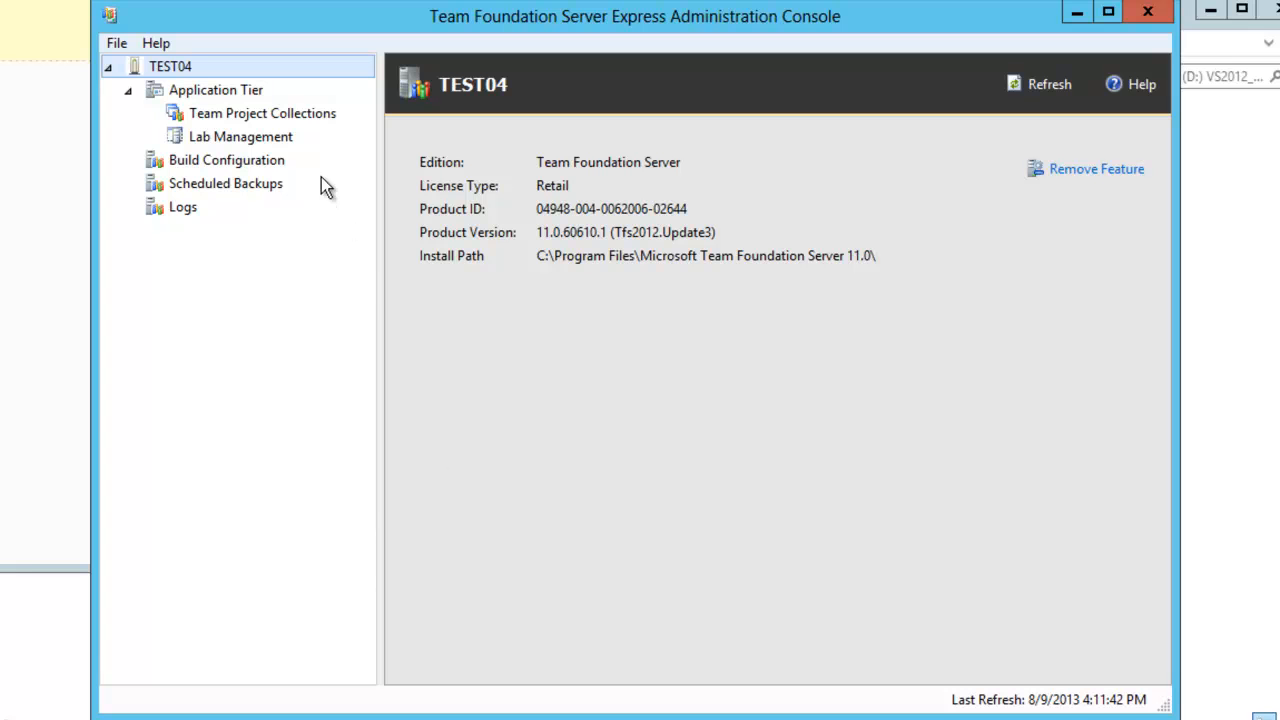
- Define a new team project collection named Demo, with a new database on the TEST04\SqlExpress instance
{"action": "left_click", "coordinate": [283, 114]}
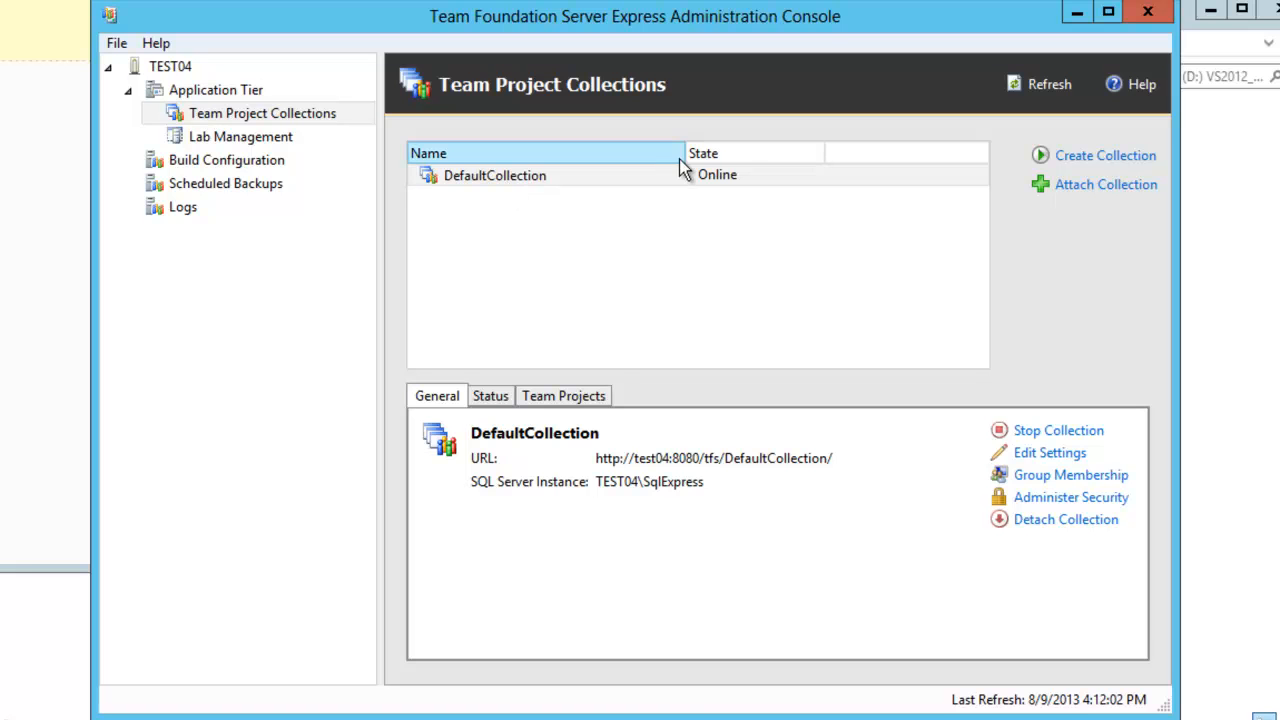
{"action": "left_click", "coordinate": [1104, 158]}
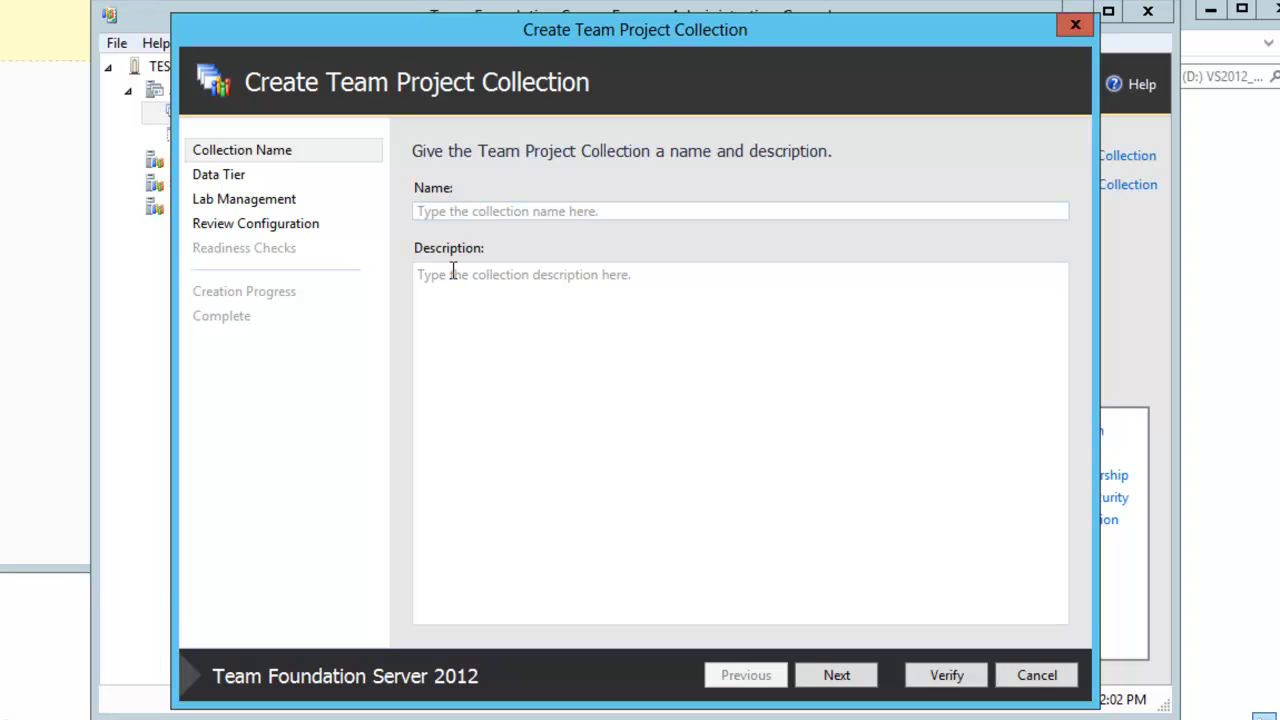
{"action": "type", "text": "Demo"}
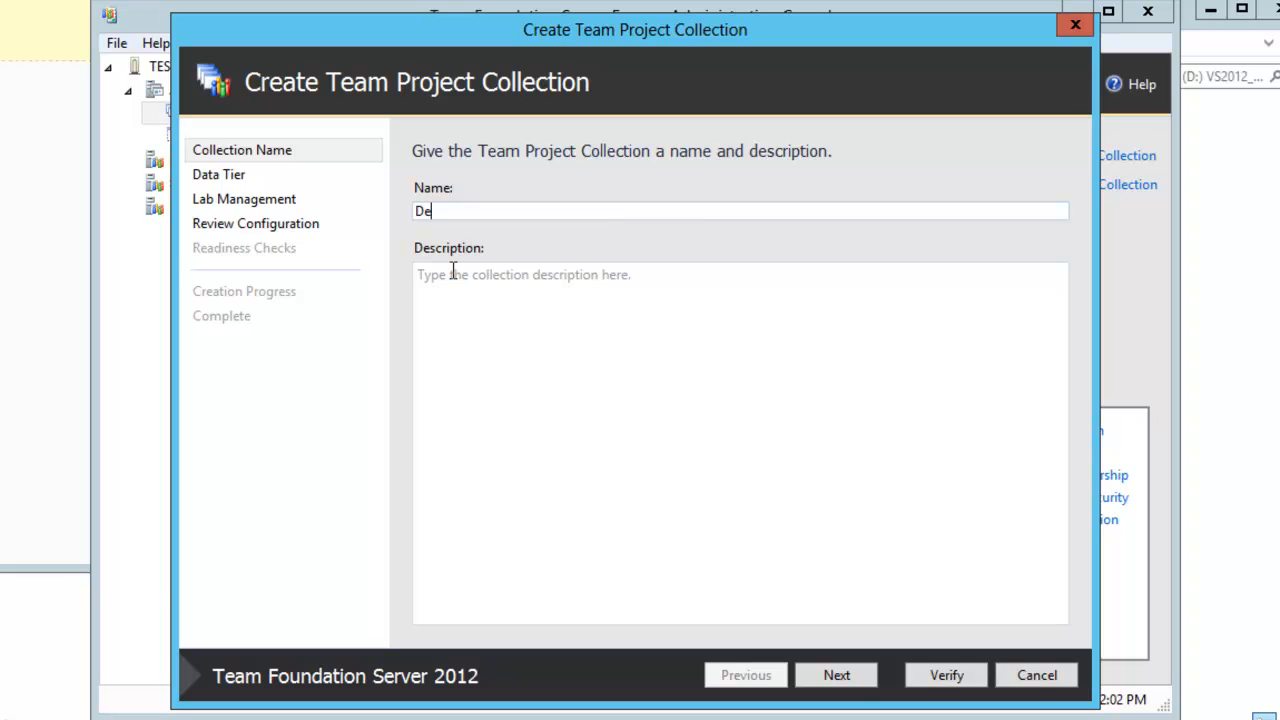
{"action": "left_click", "coordinate": [837, 675]}
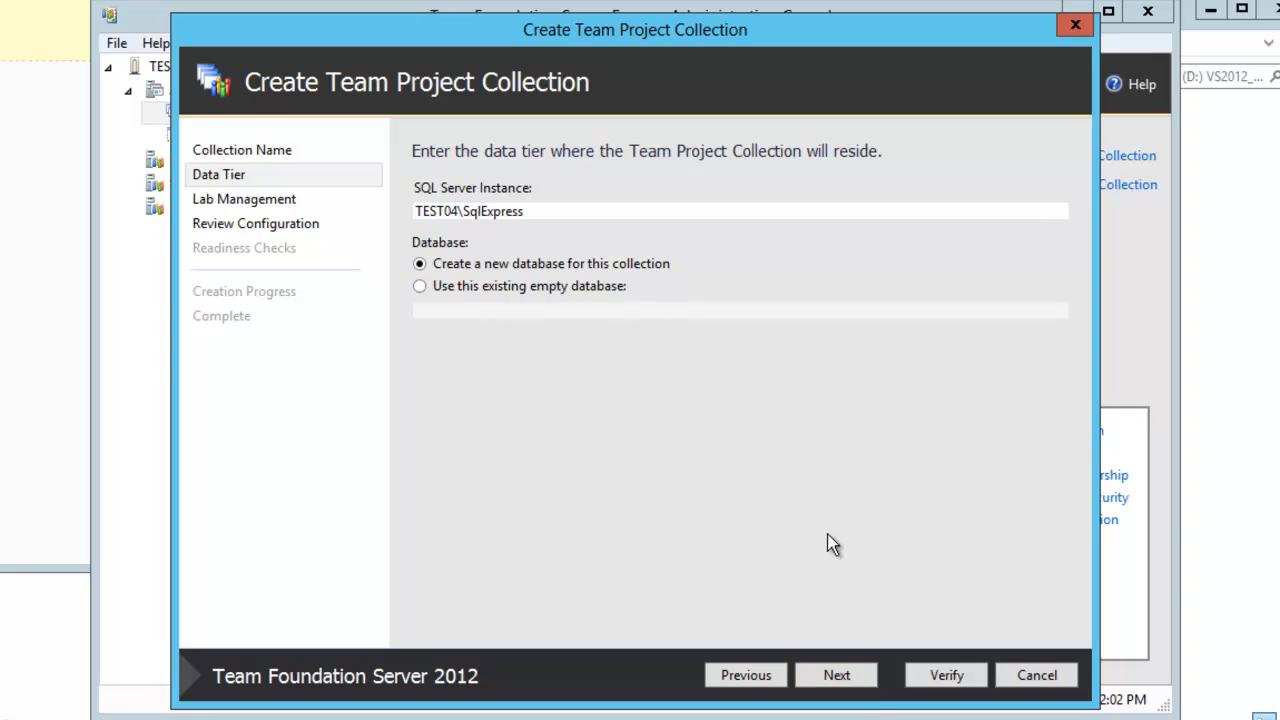
{"action": "left_click", "coordinate": [856, 685]}
{"action": "left_click", "coordinate": [860, 686]}
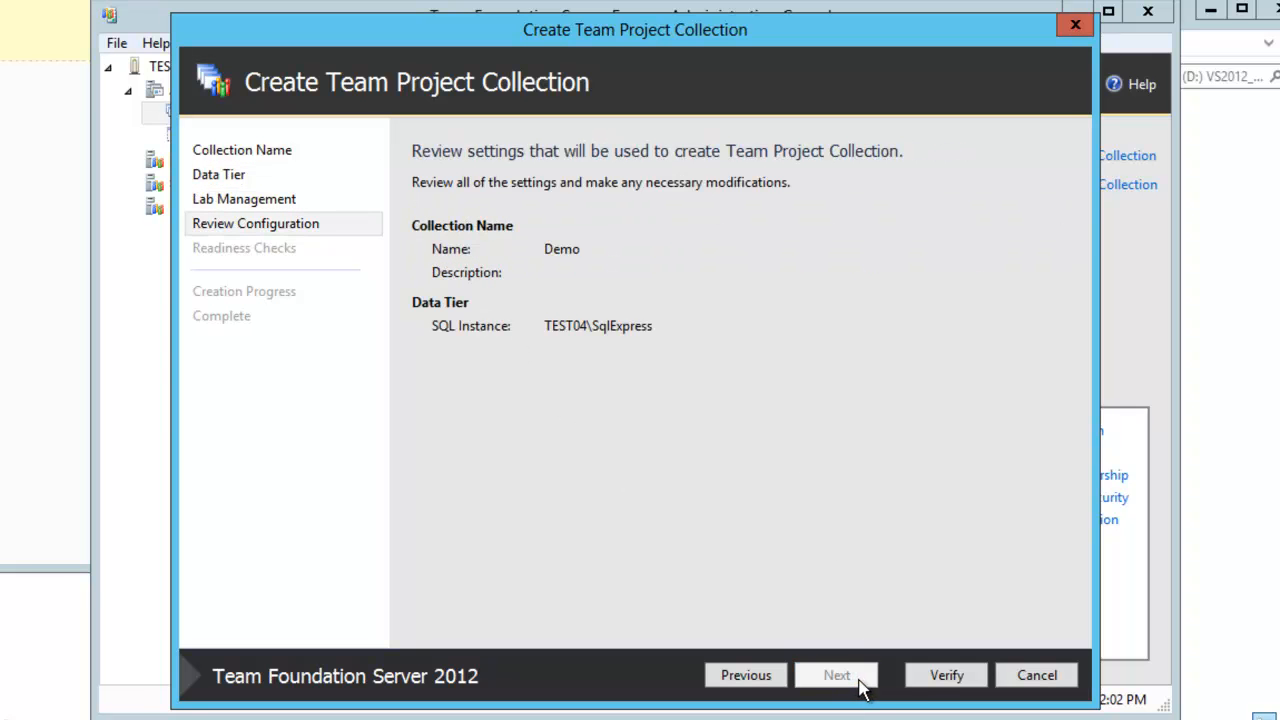
- Verify the Demo collection's configuration and create the collection, closing the creation wizard when complete
{"action": "left_click", "coordinate": [914, 679]}
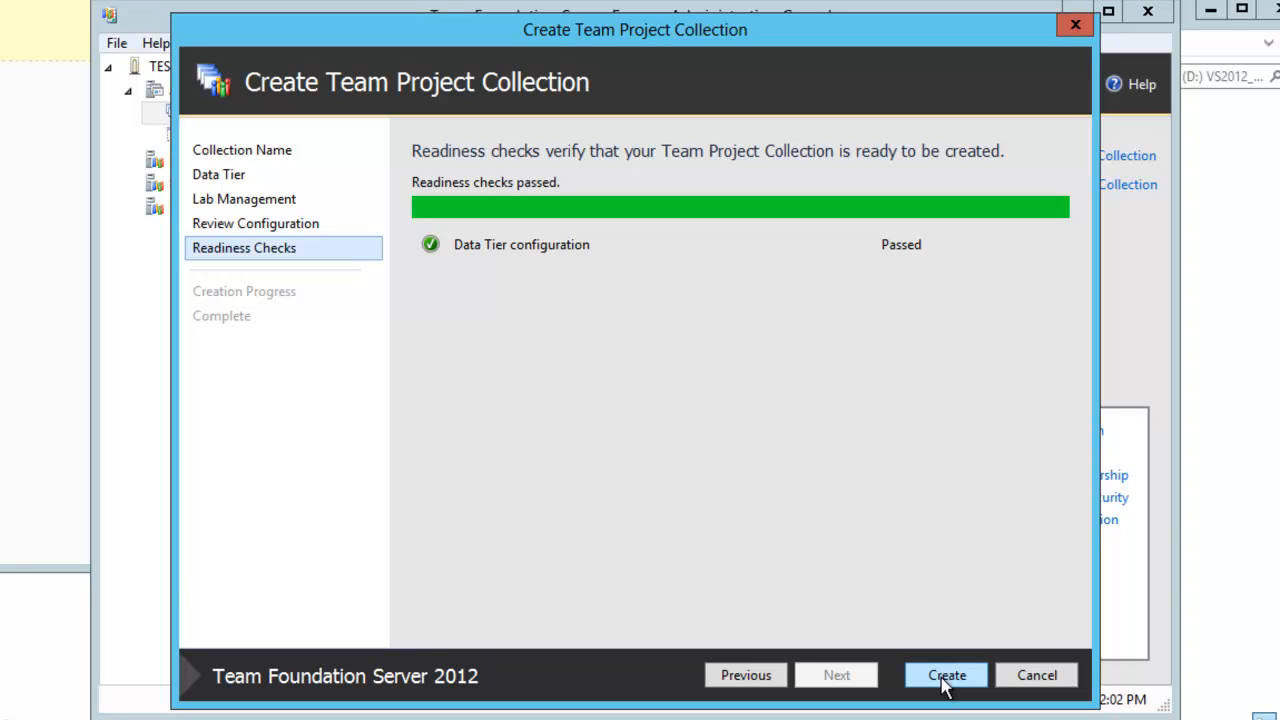
{"action": "left_click", "coordinate": [944, 680]}
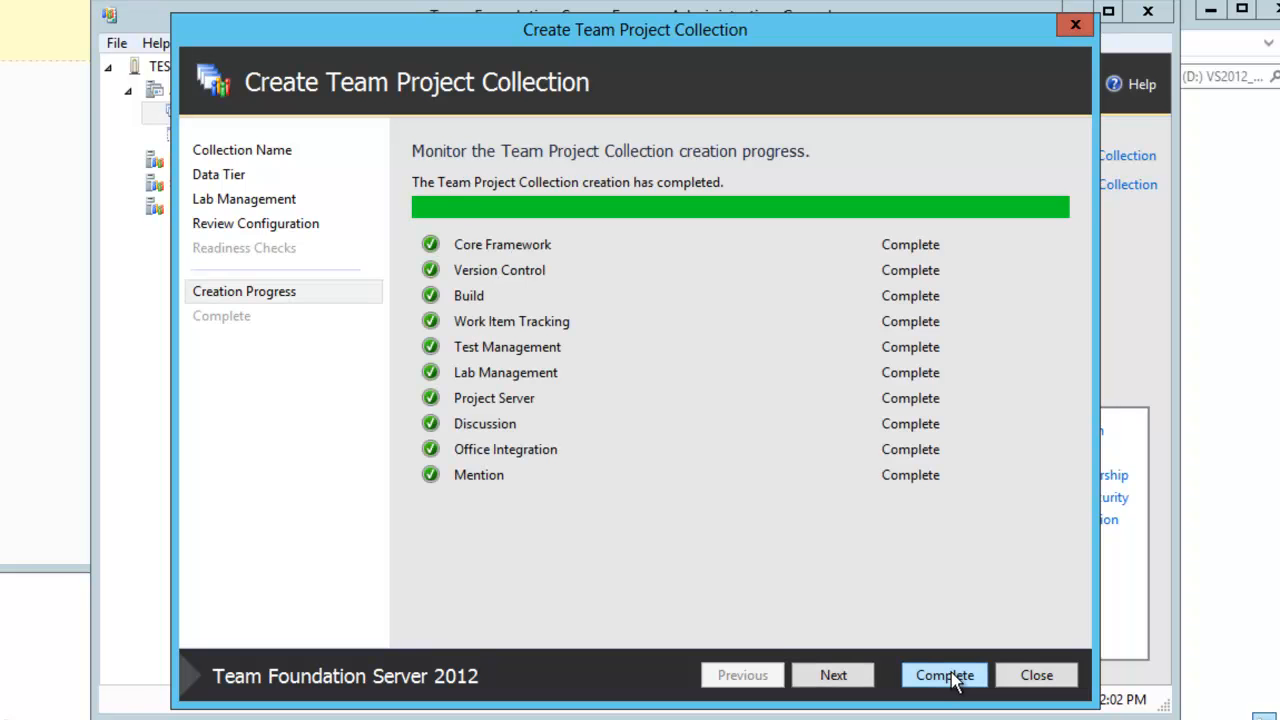
{"action": "left_click", "coordinate": [944, 675]}
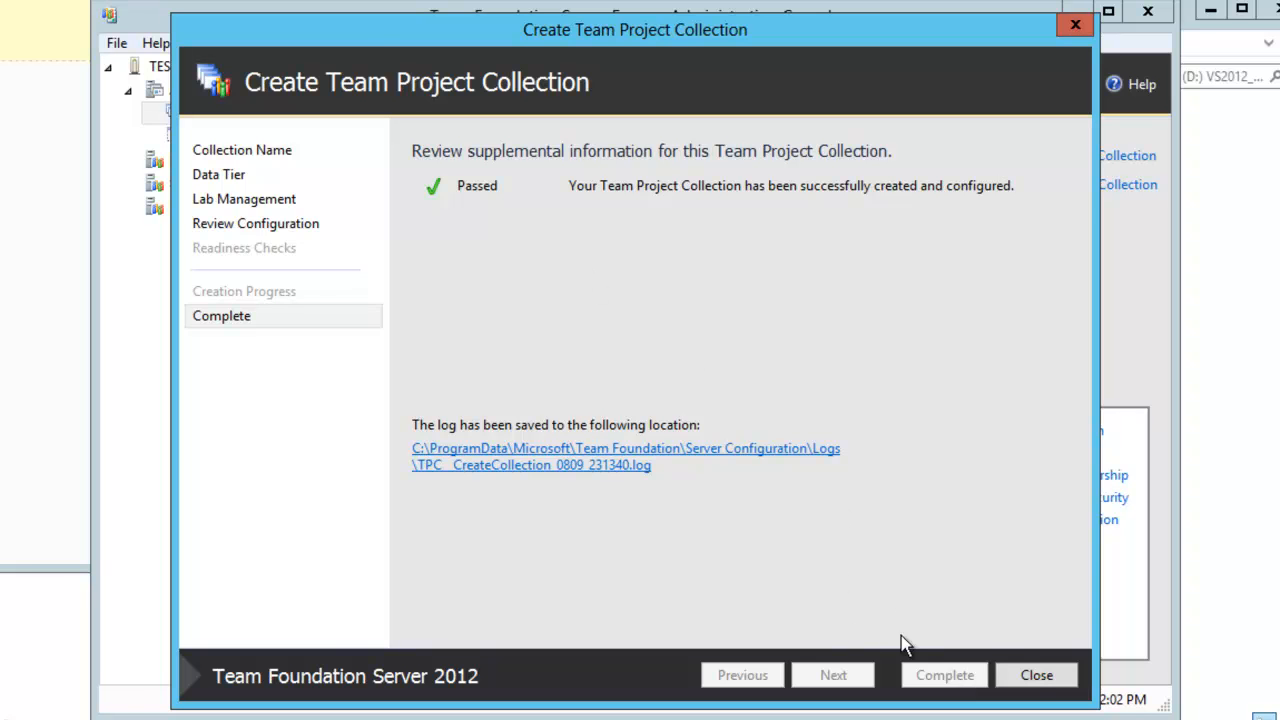
{"action": "left_click", "coordinate": [1036, 676]}
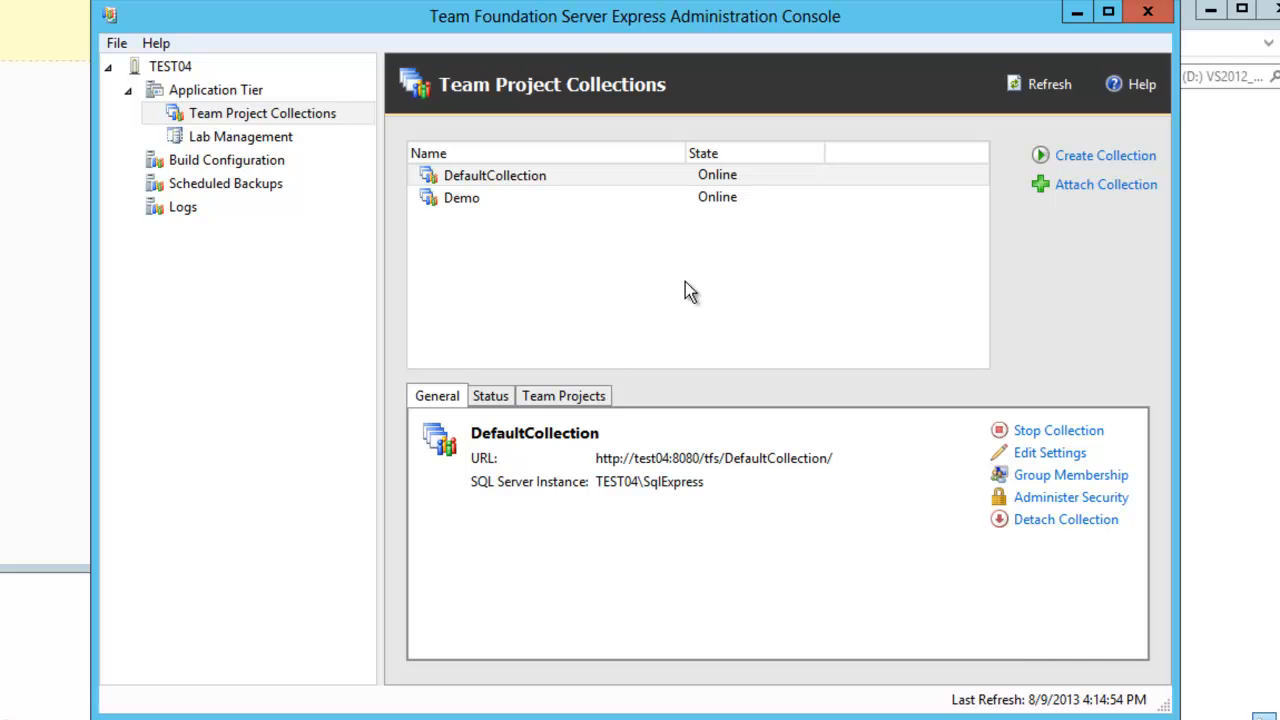
- Review the Demo collection's global security groups and permissions alongside the permission descriptions in the MSDN reference
{"action": "left_click", "coordinate": [477, 200]}
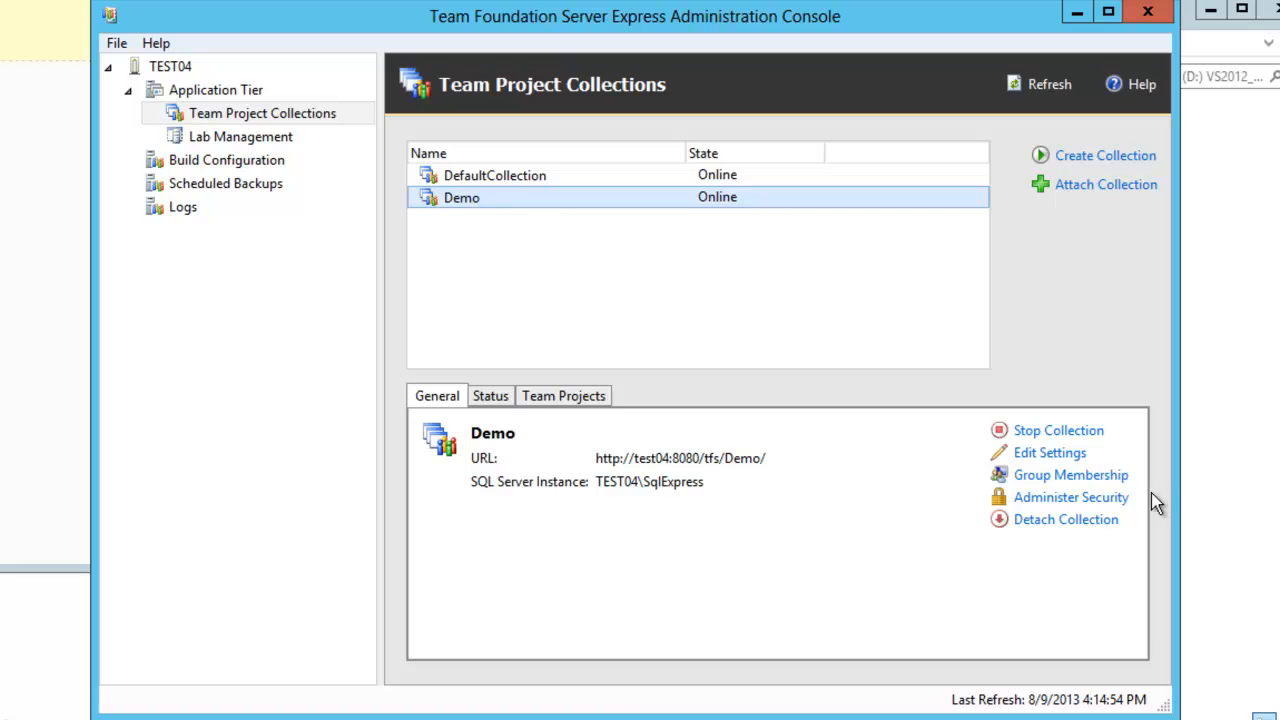
{"action": "left_click", "coordinate": [1071, 498]}
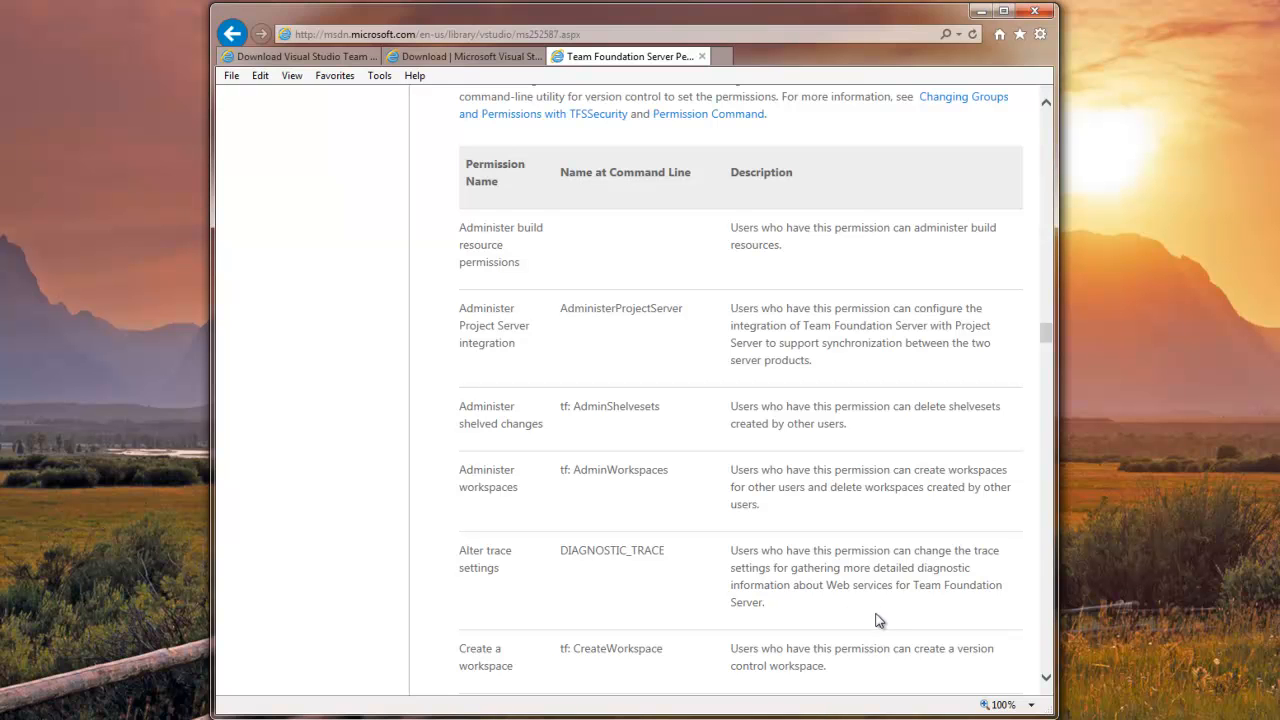
{"action": "left_click_drag", "start_coordinate": [1047, 334], "coordinate": [1048, 333]}
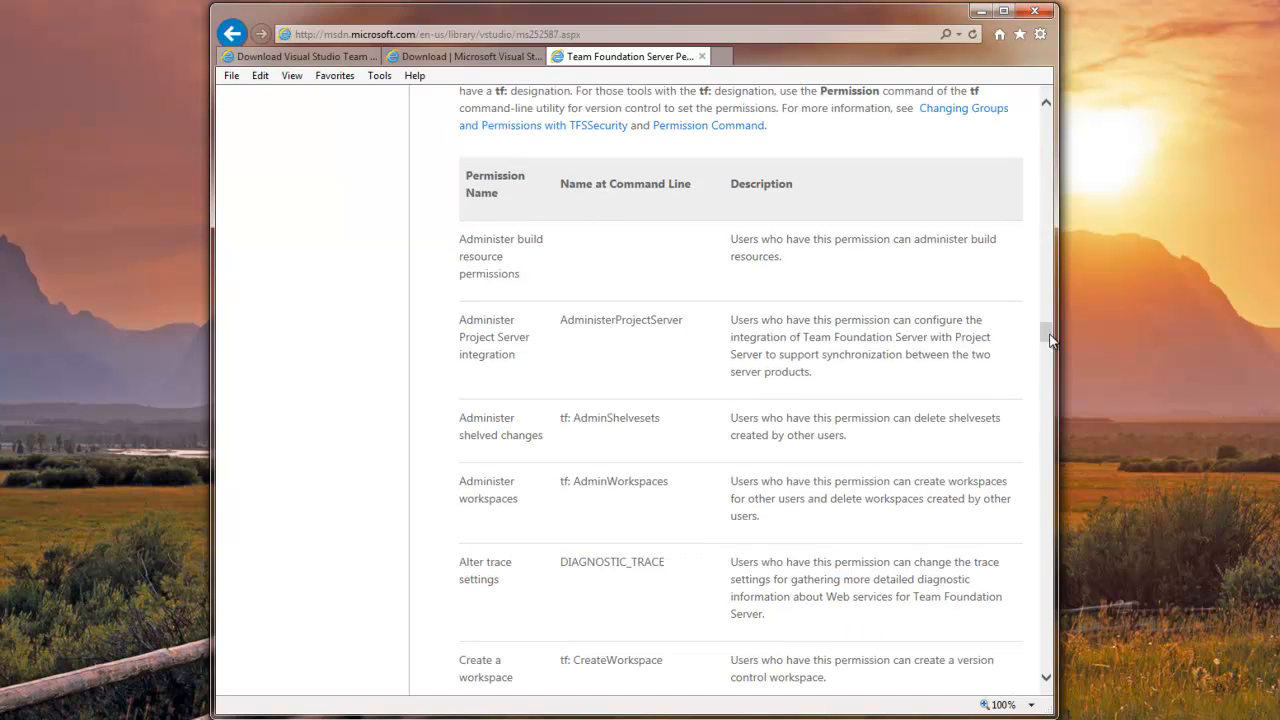
{"action": "mouse_move", "coordinate": [1049, 340]}
{"action": "left_mouse_down"}
{"action": "mouse_move", "coordinate": [1046, 266]}
{"action": "mouse_move", "coordinate": [1046, 335]}
{"action": "left_mouse_up"}
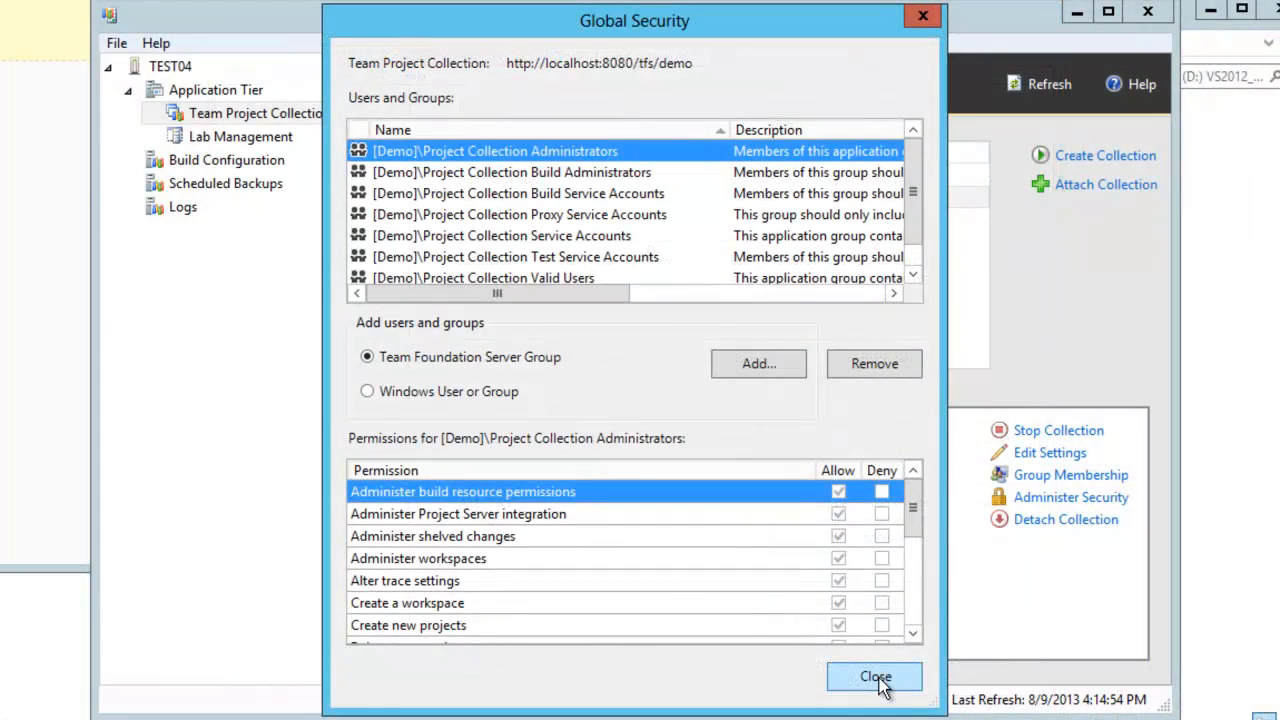
{"action": "left_click", "coordinate": [879, 678]}
- Switch to the Team Foundation Server web site in the browser and open the Demo collection in its server administration page
{"action": "left_click", "coordinate": [725, 35]}
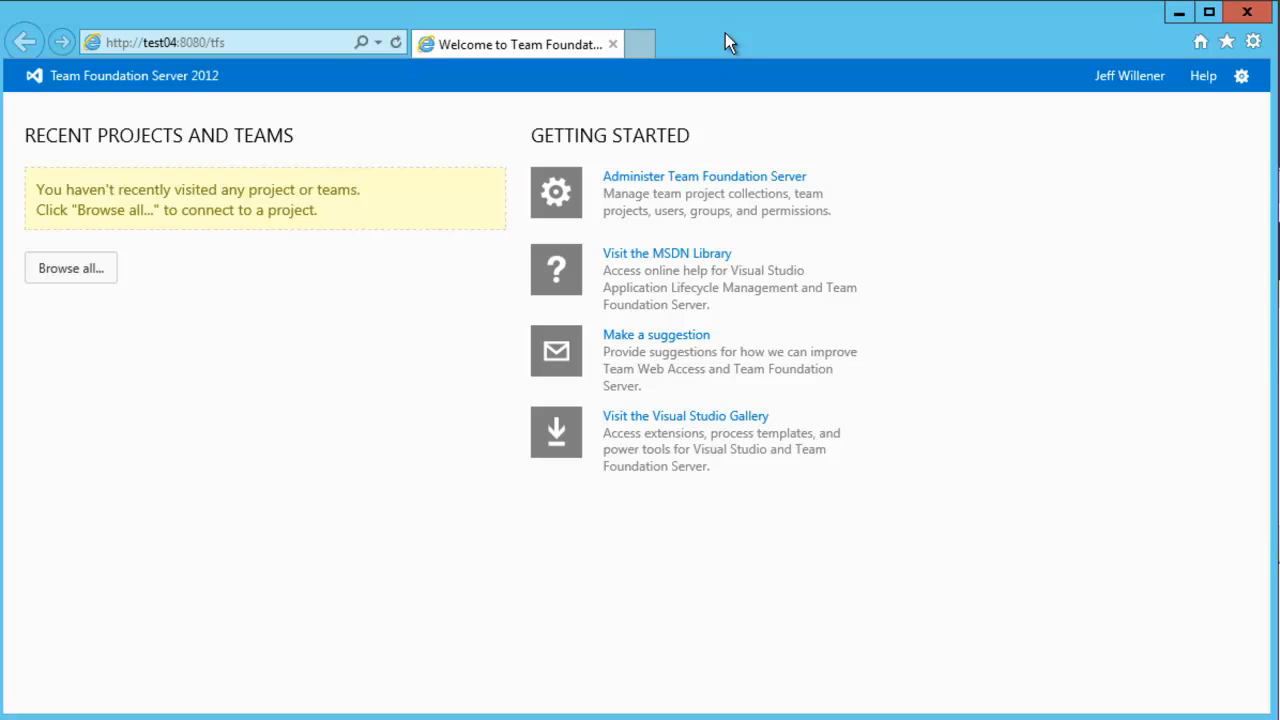
{"action": "left_click", "coordinate": [675, 180]}
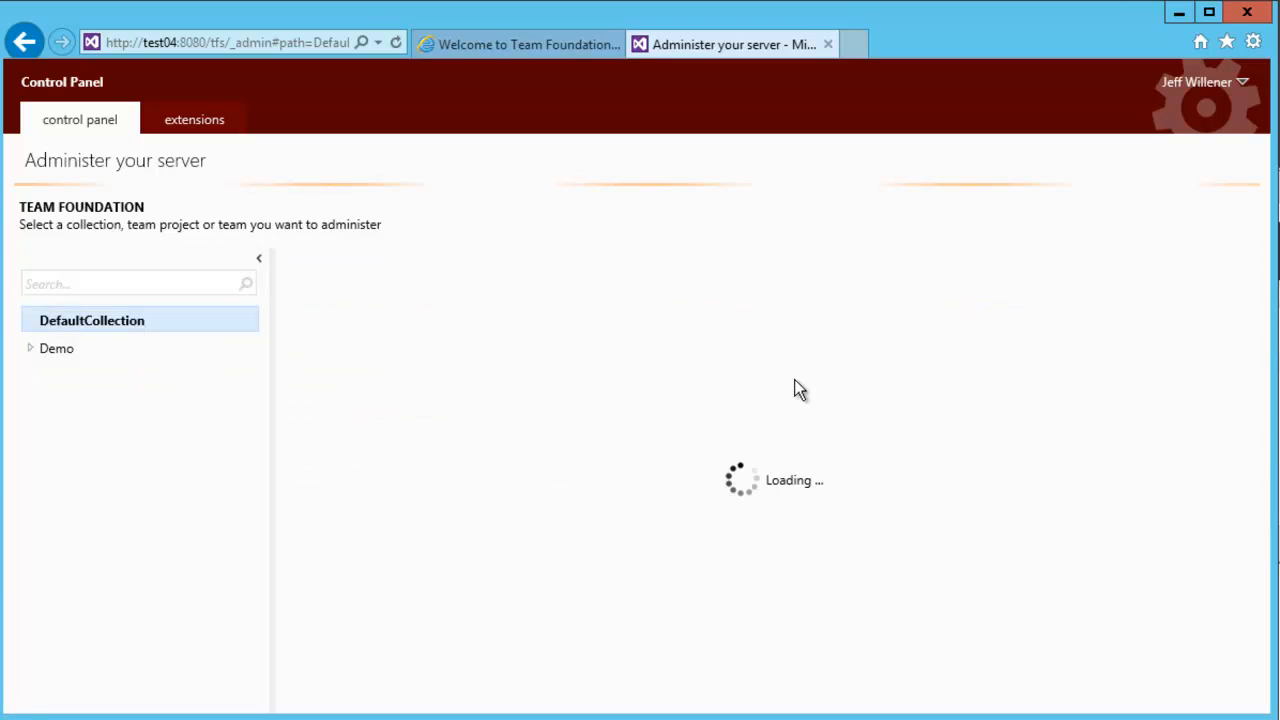
{"action": "left_click", "coordinate": [56, 350]}
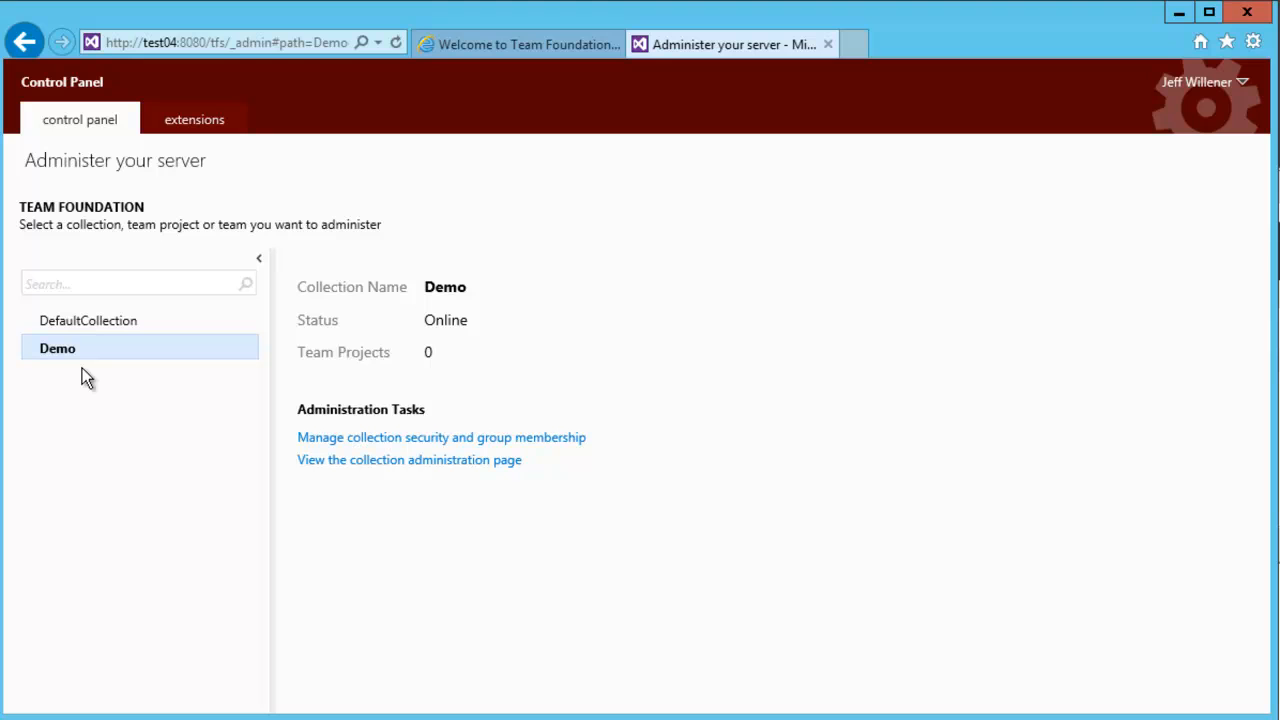